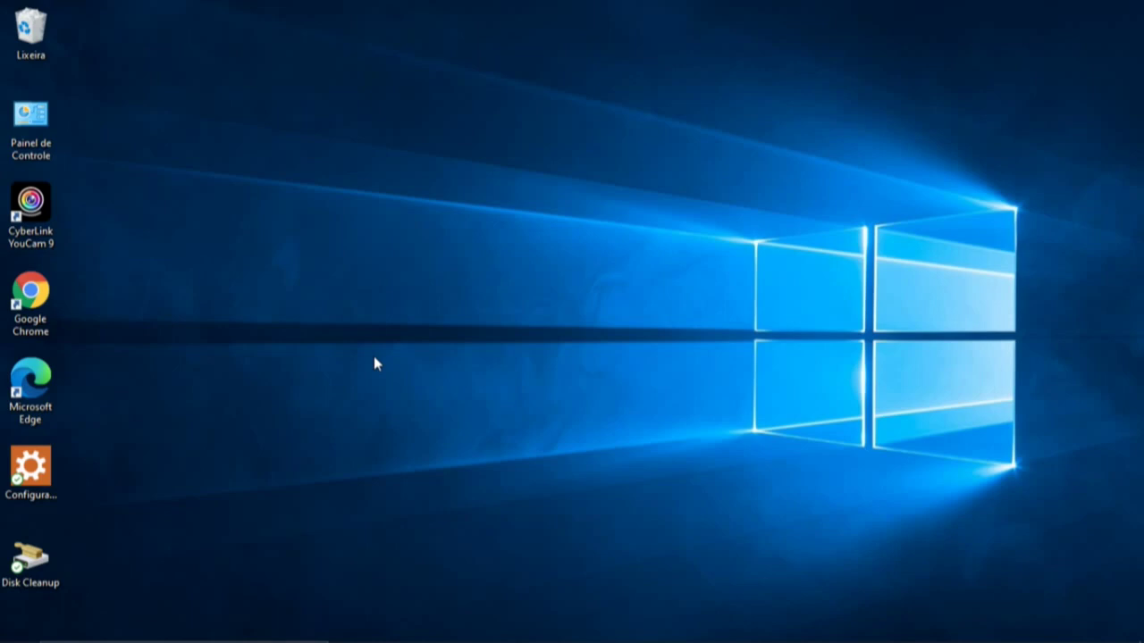
Open the Windows Configurações and go to the Aplicativos em segundo plano page under Privacidade.
mouse_move(8, 631)
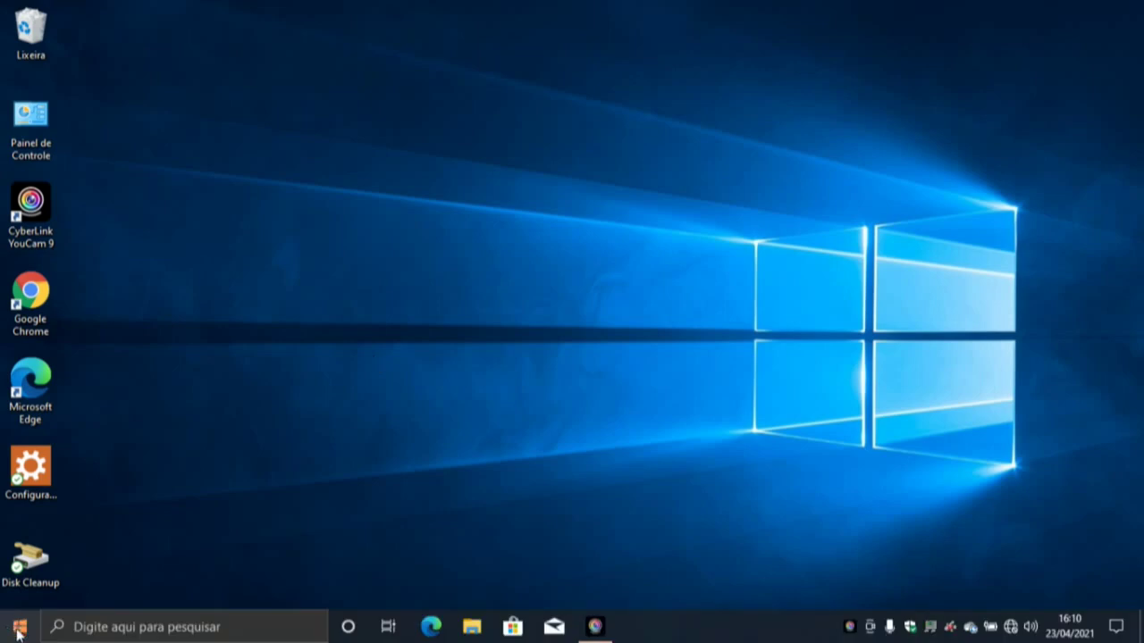
click(20, 628)
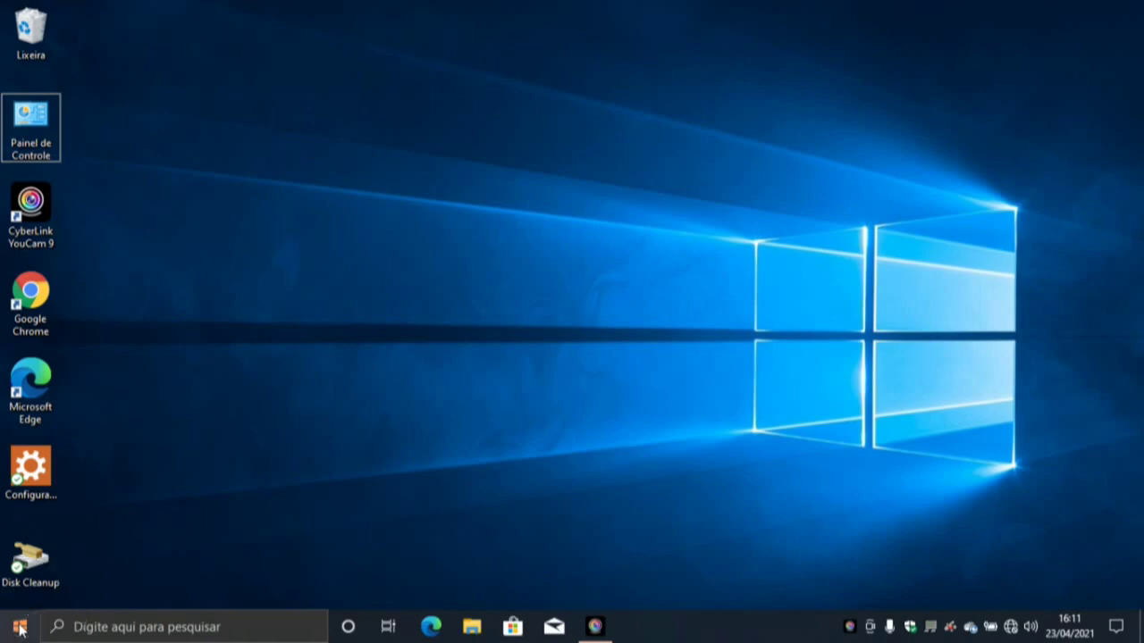
right_click(20, 628)
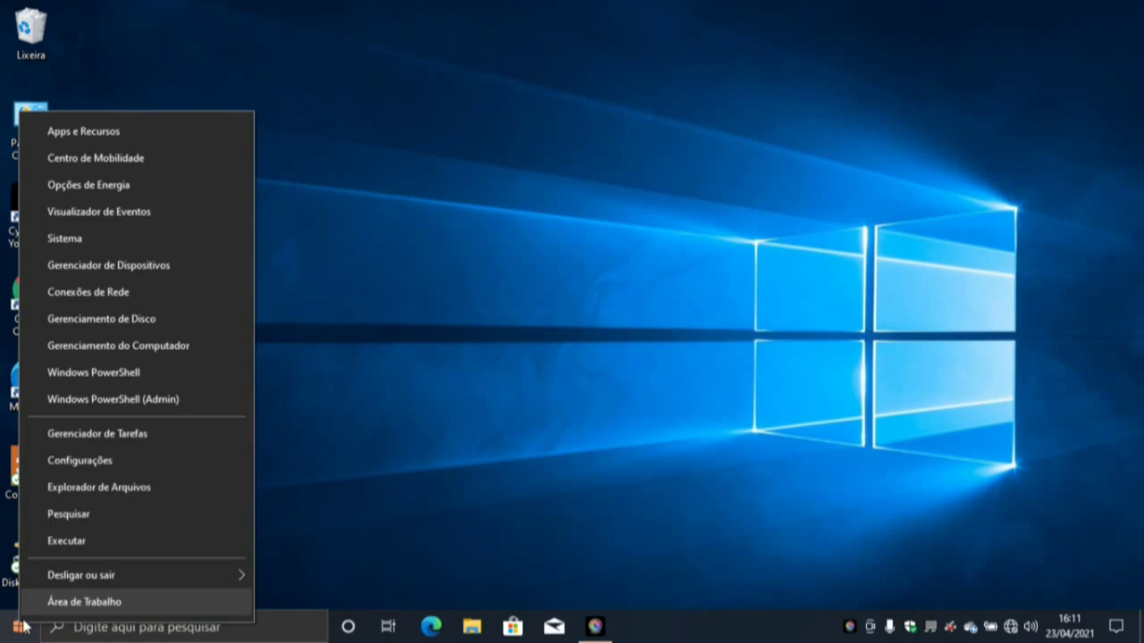
click(130, 463)
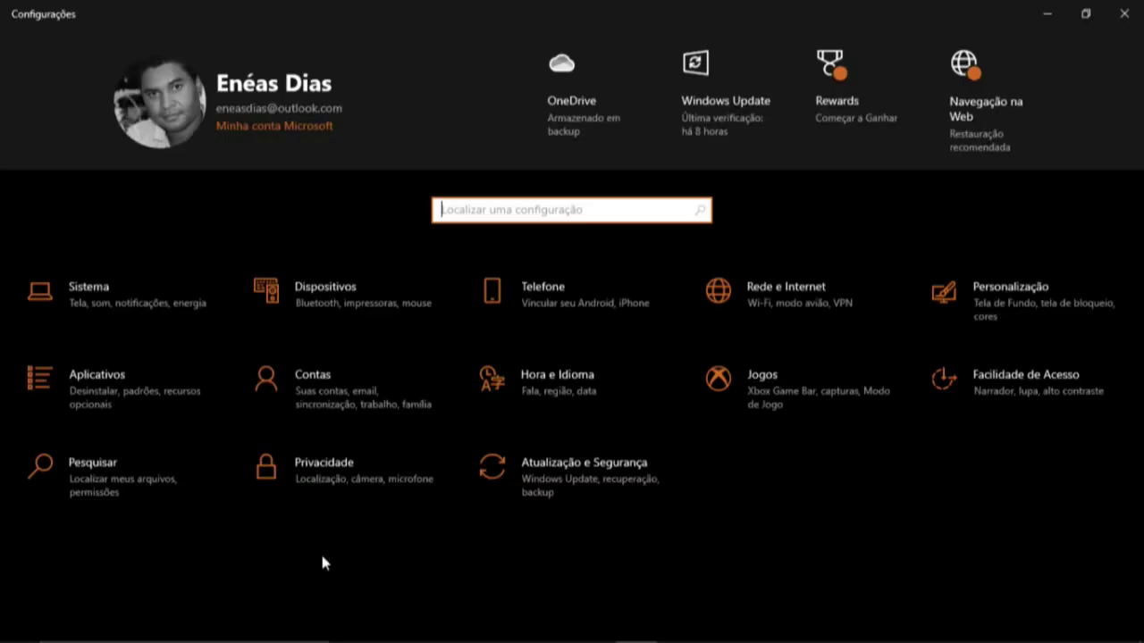
click(339, 488)
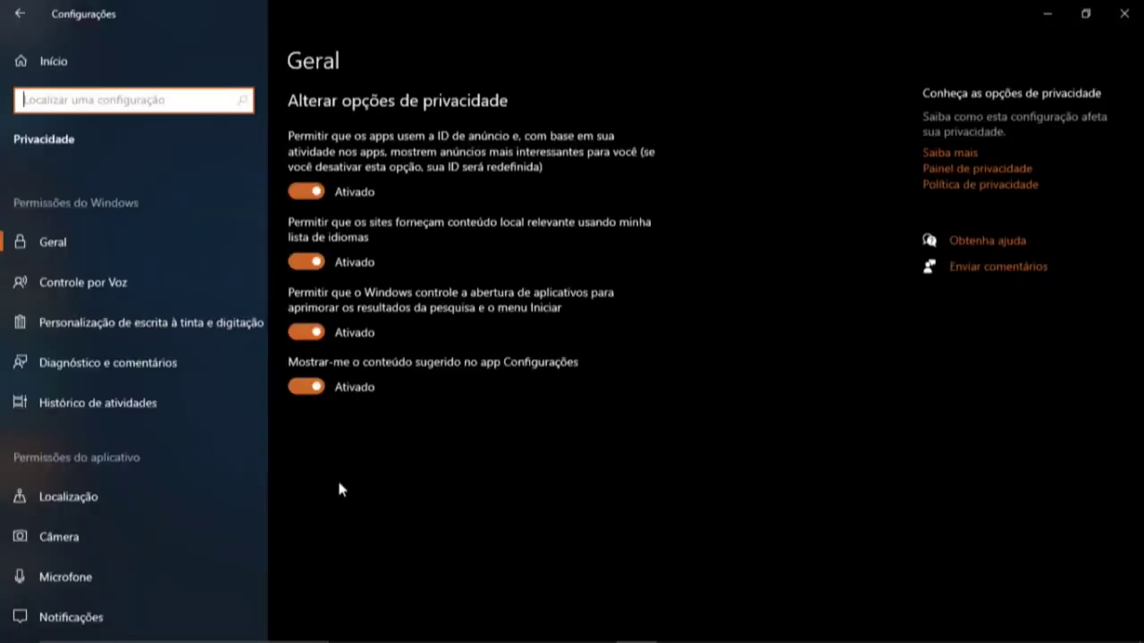
scroll(257, 408, down, 3)
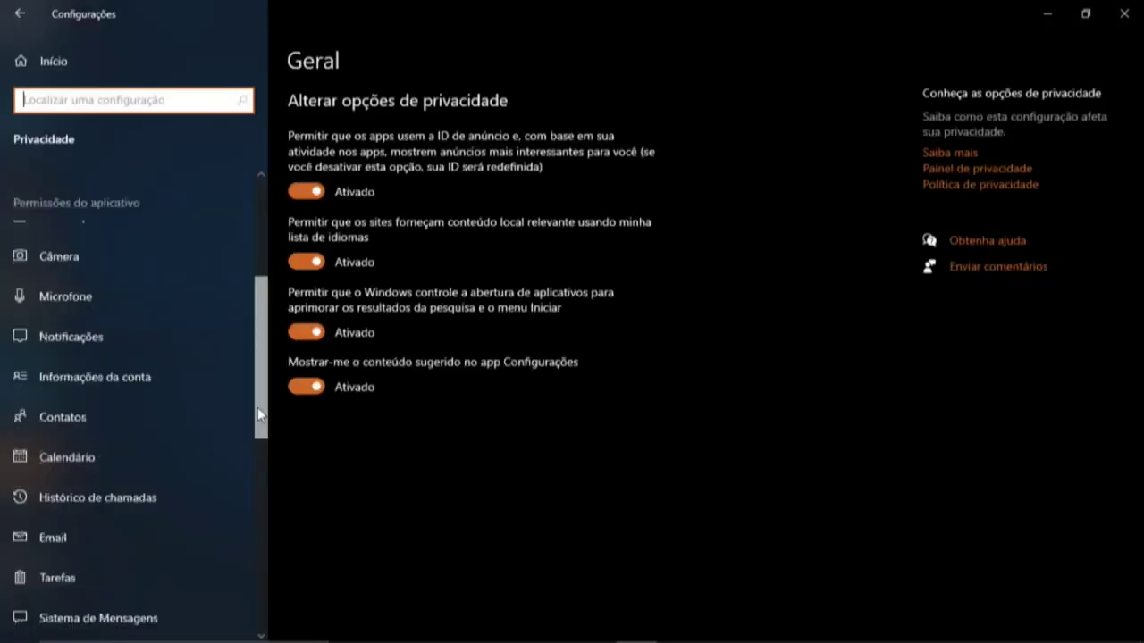
scroll(257, 420, down, 5)
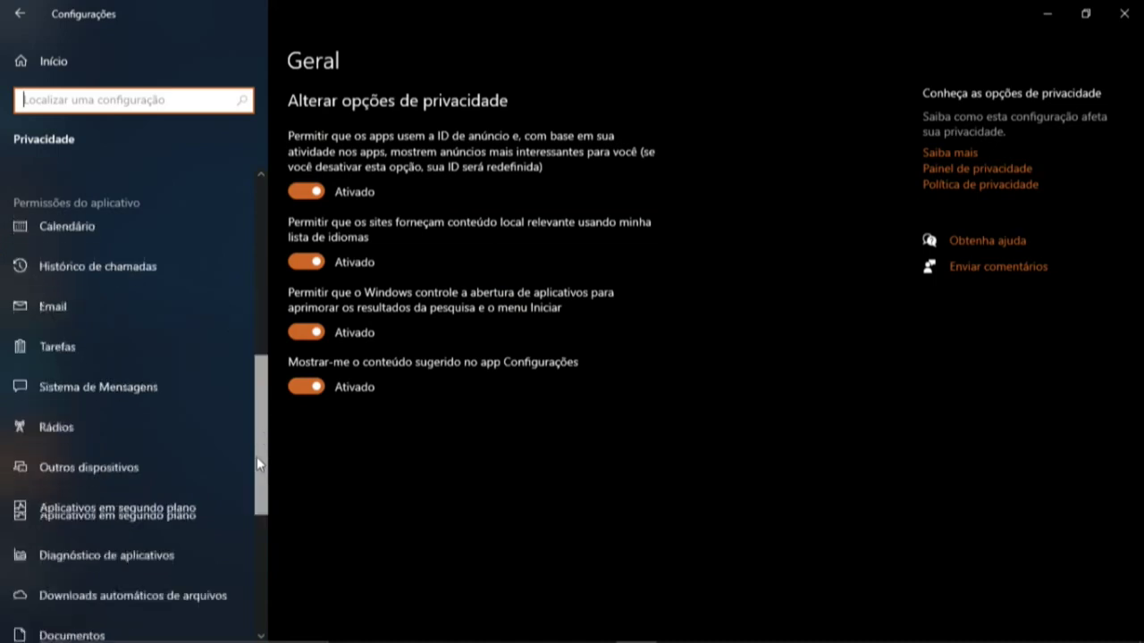
scroll(179, 474, down, 1)
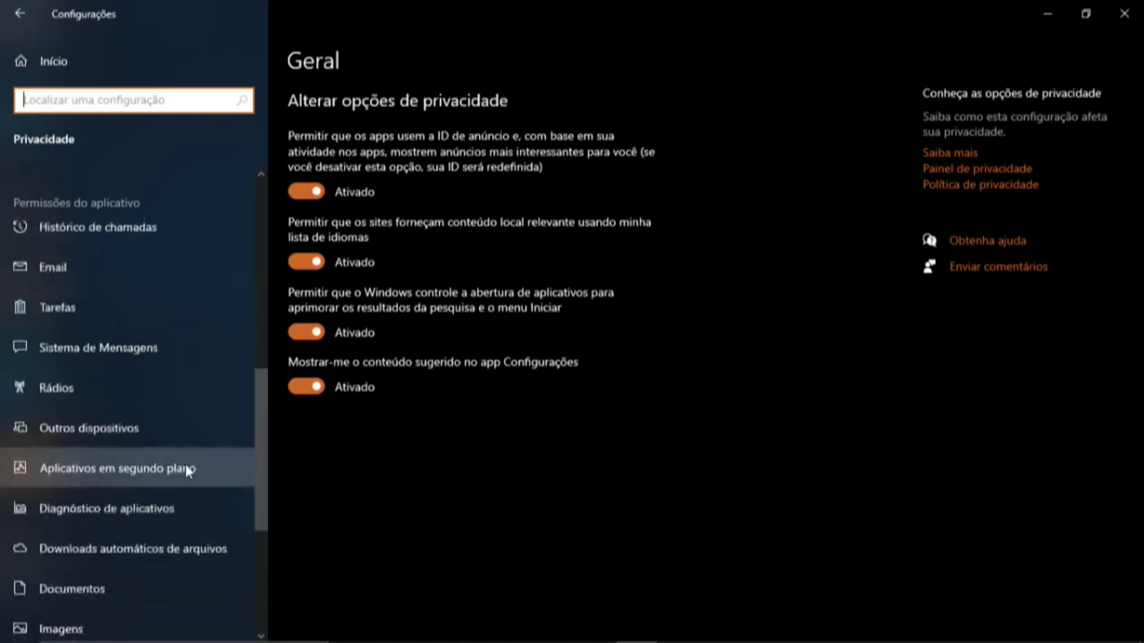
click(188, 468)
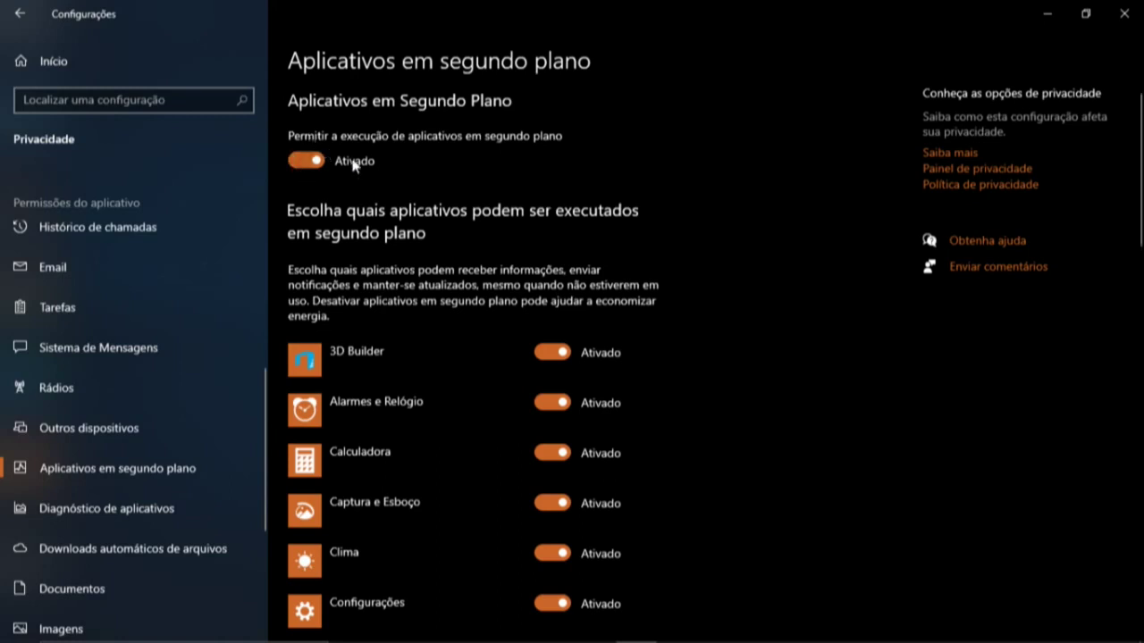
Turn off background execution for 3D Builder, Alarmes e Relógio, Calculadora, Captura e Esboço and Clima.
click(316, 169)
click(548, 358)
click(549, 406)
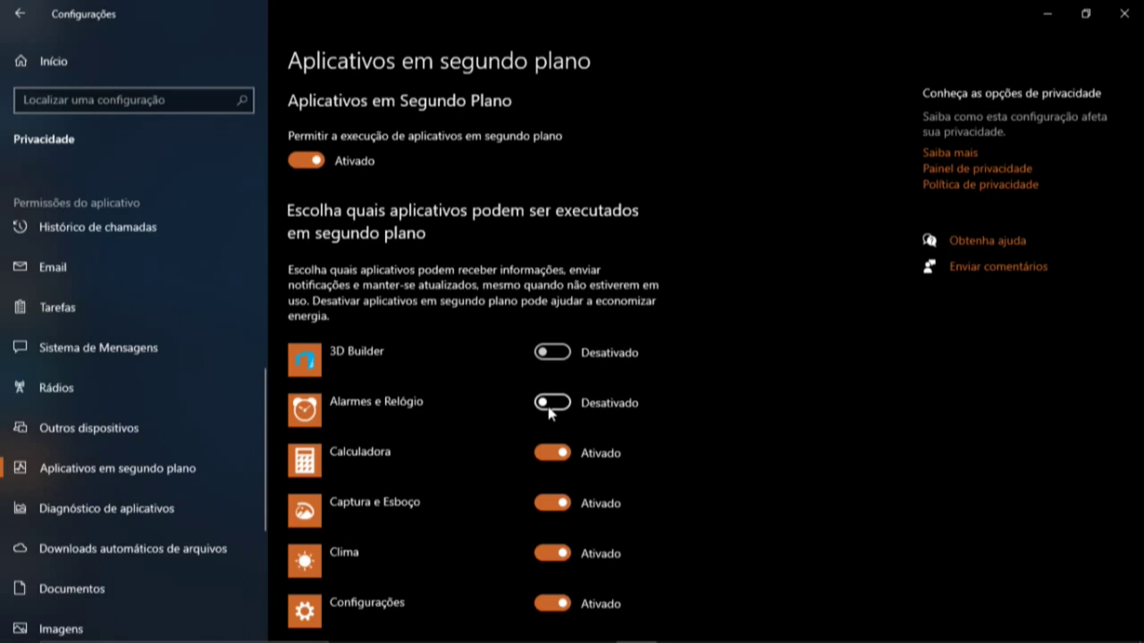
click(542, 456)
click(550, 503)
click(550, 553)
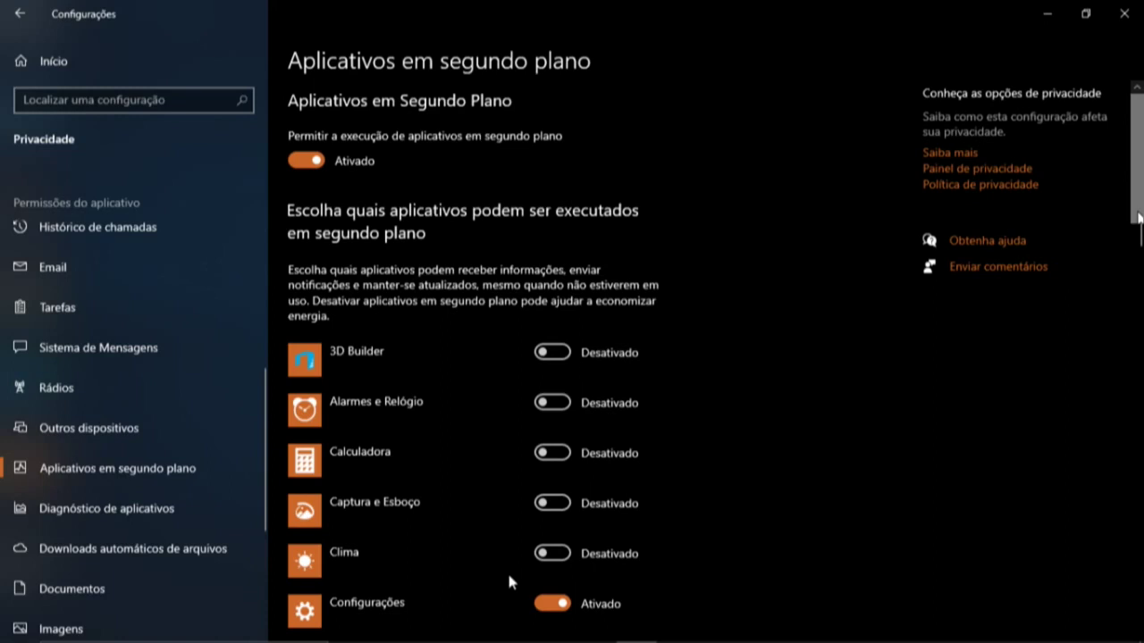
Review the background permissions of the remaining apps down to Xbox Game Bar and close the settings window.
drag(1139, 217, 1140, 259)
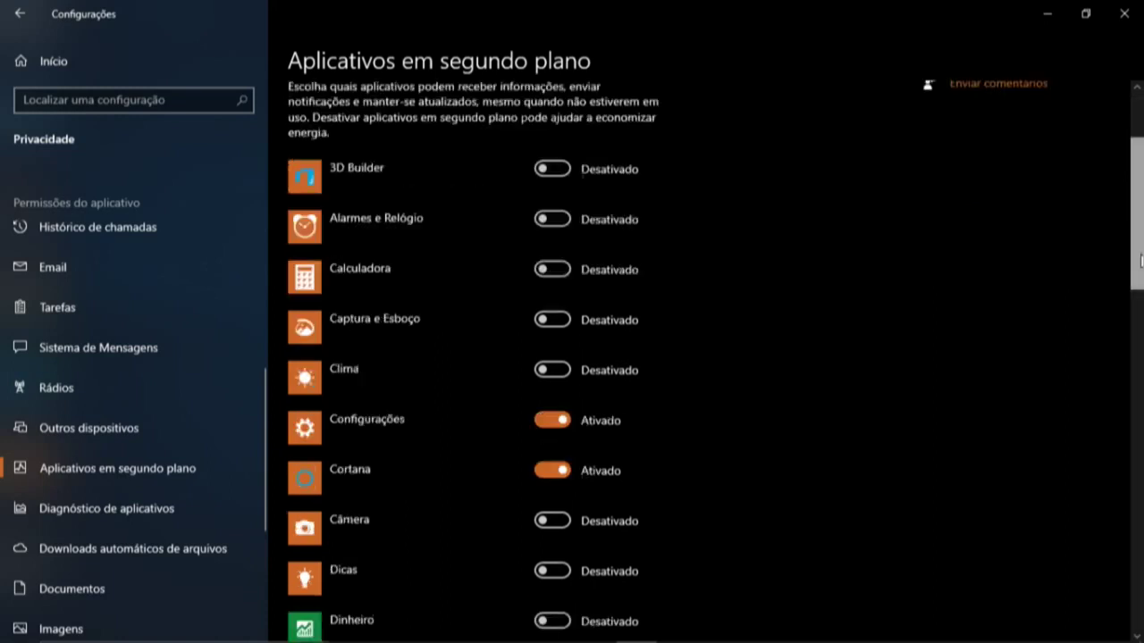
drag(1140, 259, 1140, 297)
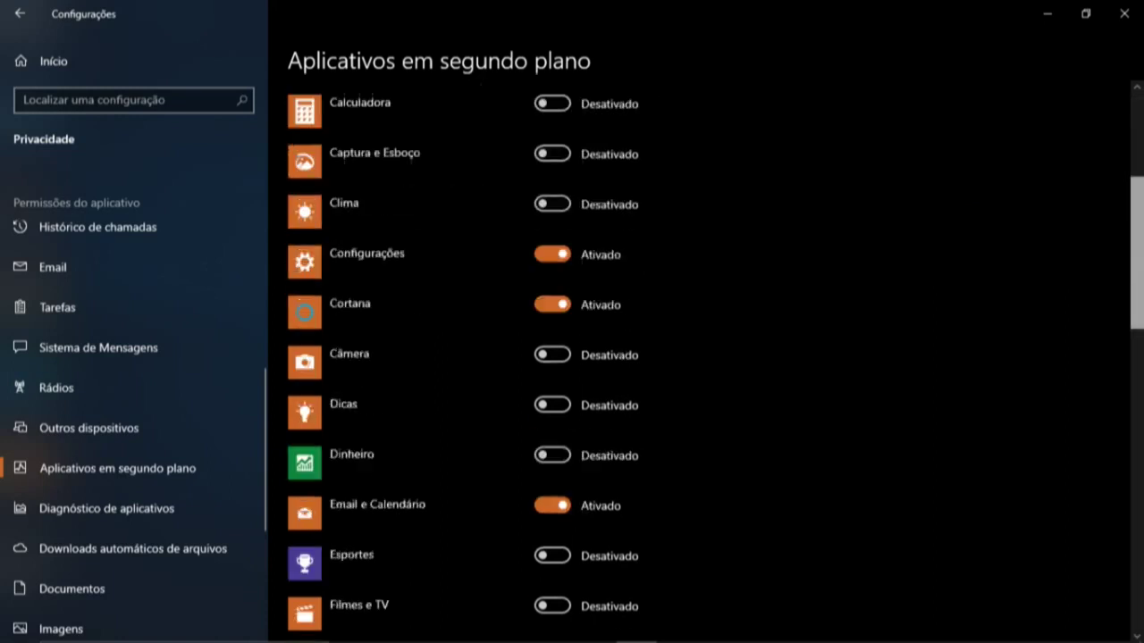
scroll(554, 290, down, 1)
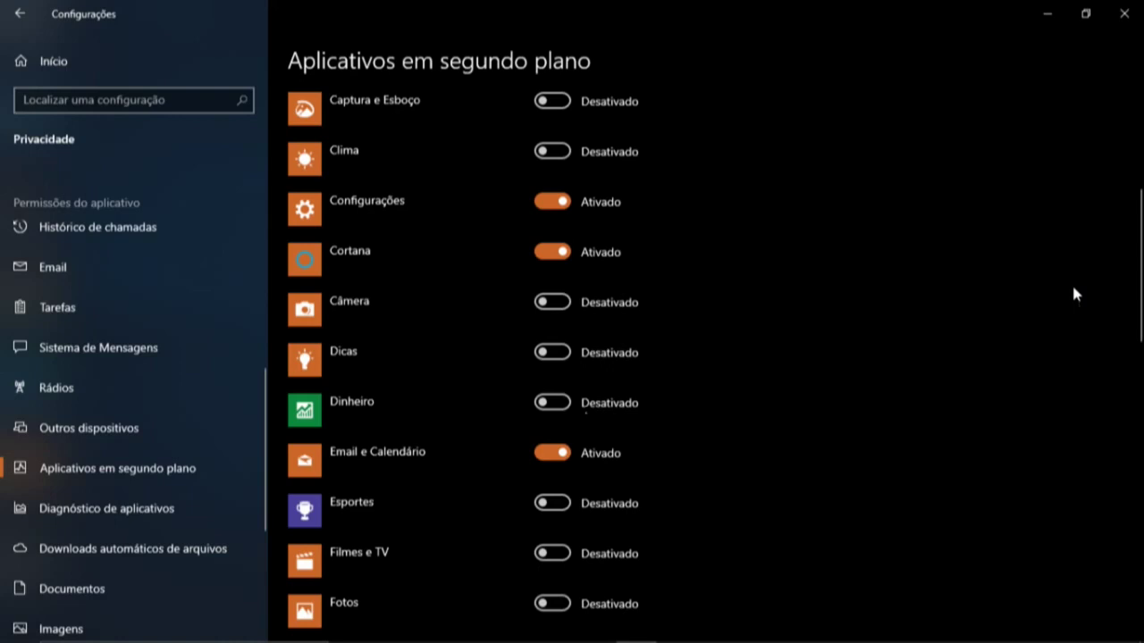
click(1138, 351)
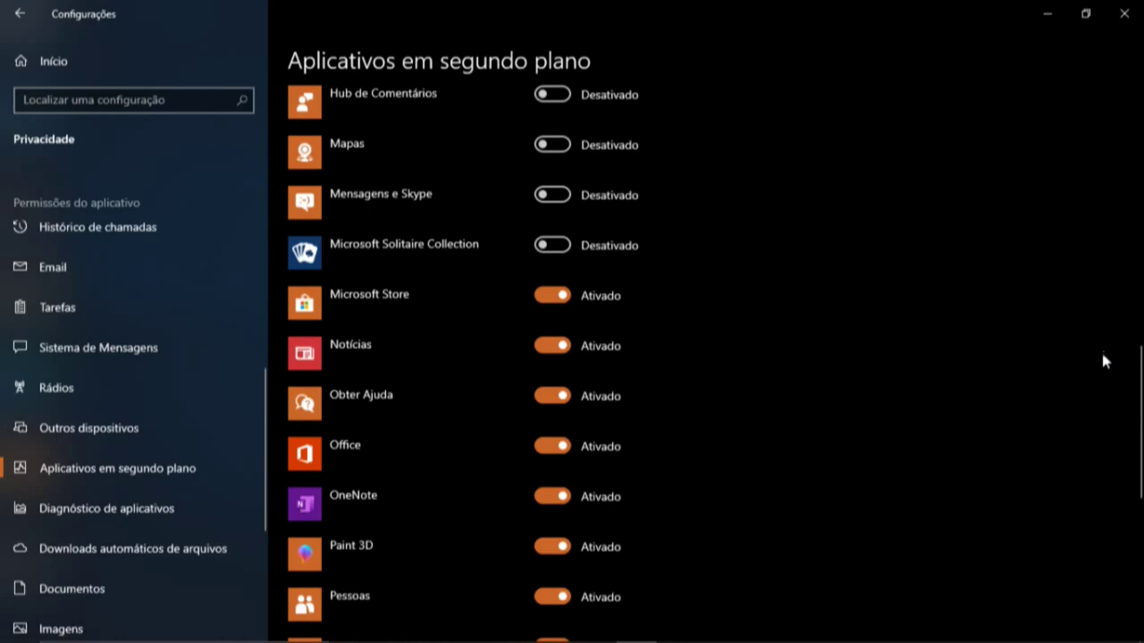
drag(1136, 402, 1135, 480)
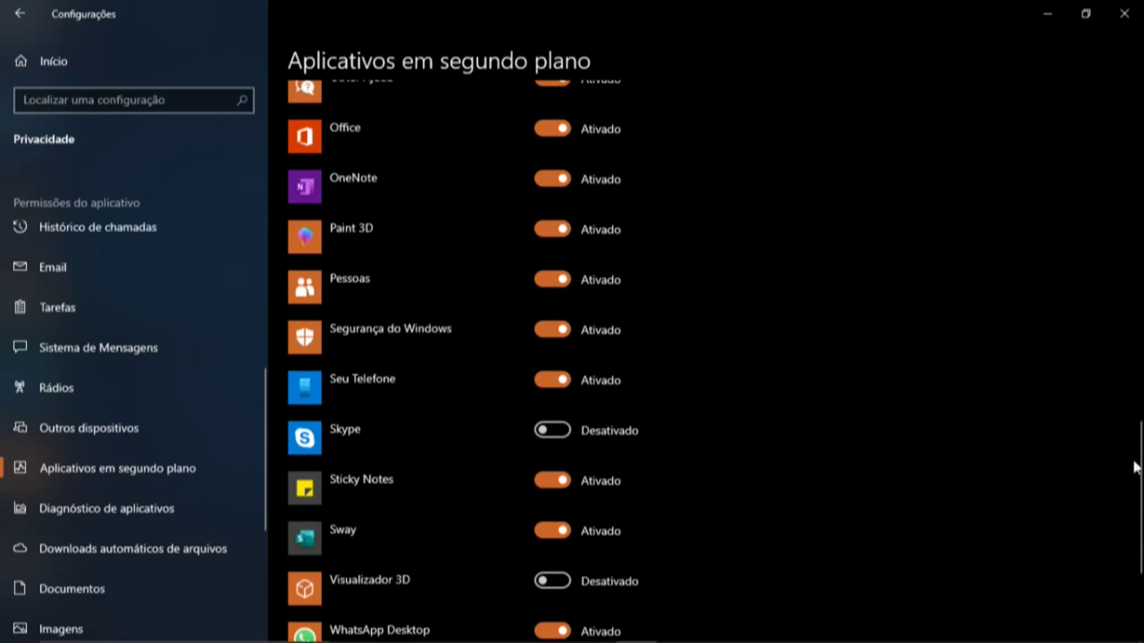
scroll(1138, 549, down, 5)
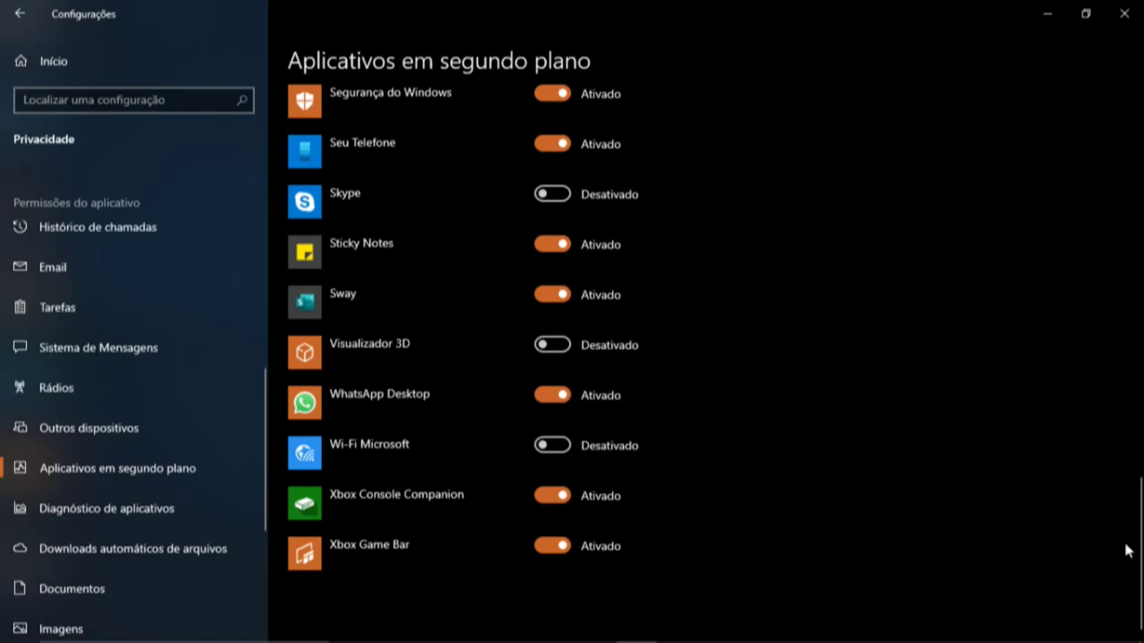
scroll(1126, 546, up, 10)
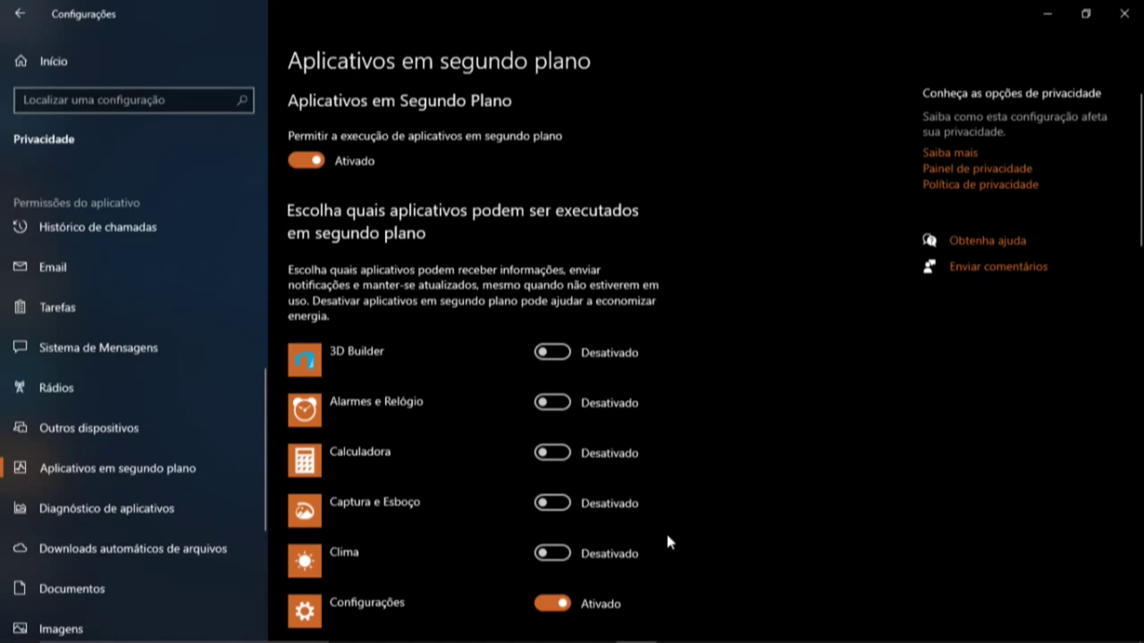
click(1123, 13)
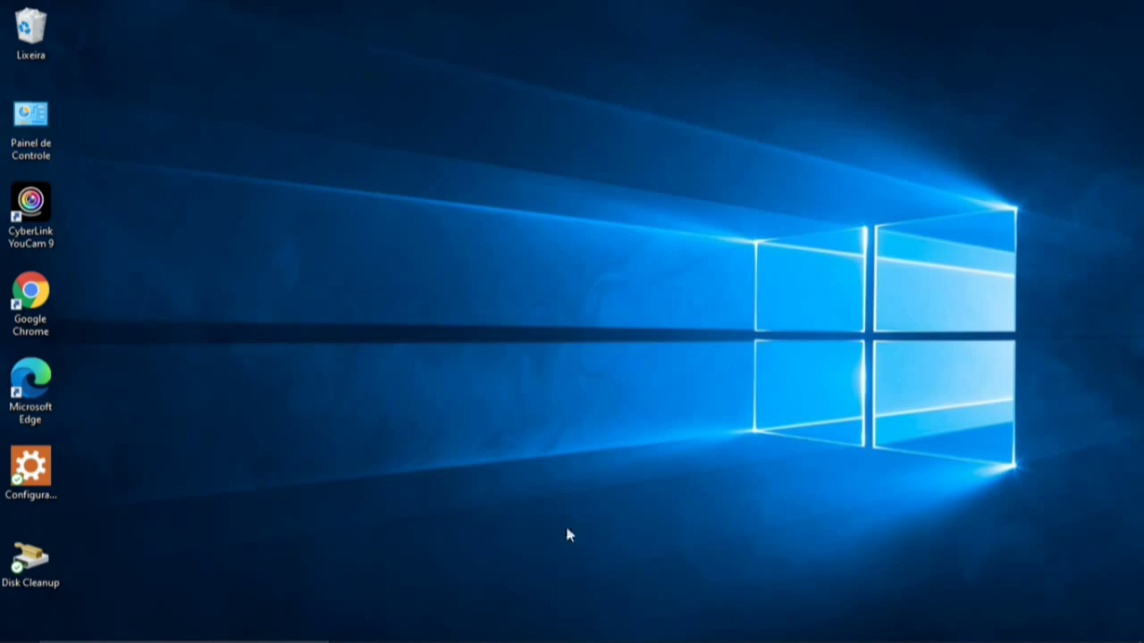
Open Microsoft Store, examine the available app updates in Downloads e atualizações, and close the store.
mouse_move(515, 636)
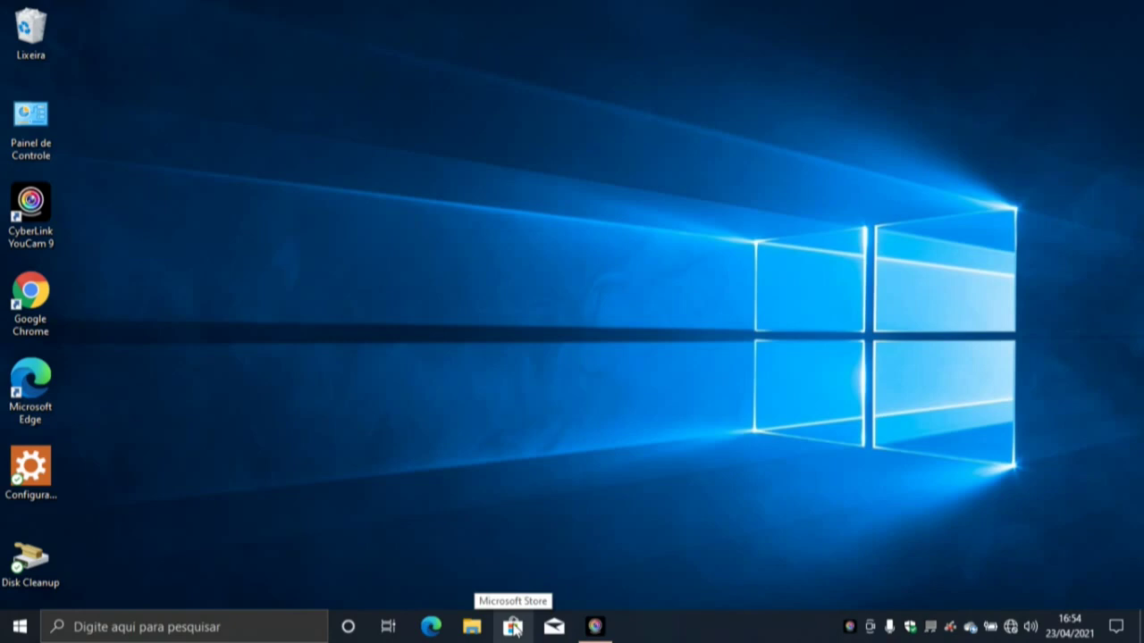
click(19, 627)
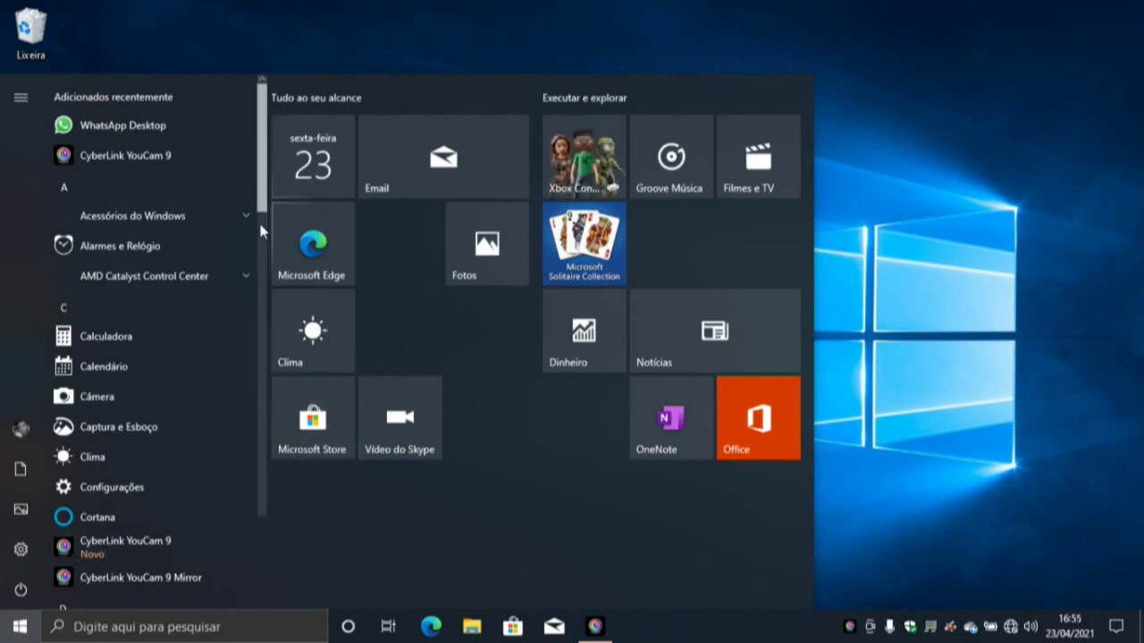
drag(263, 149, 268, 322)
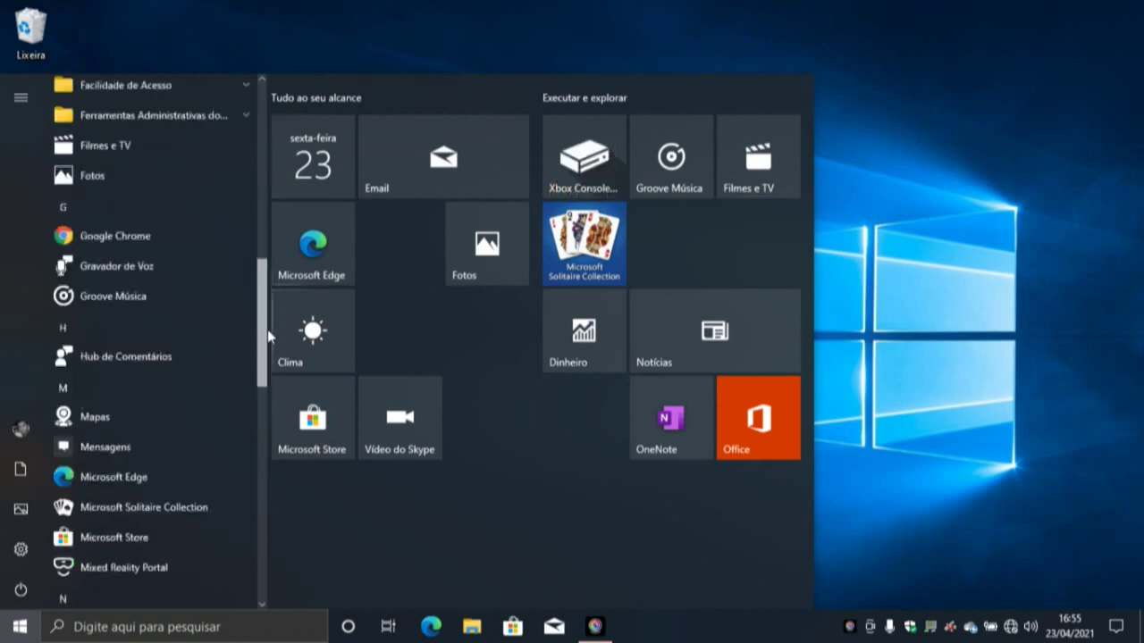
scroll(146, 471, down, 1)
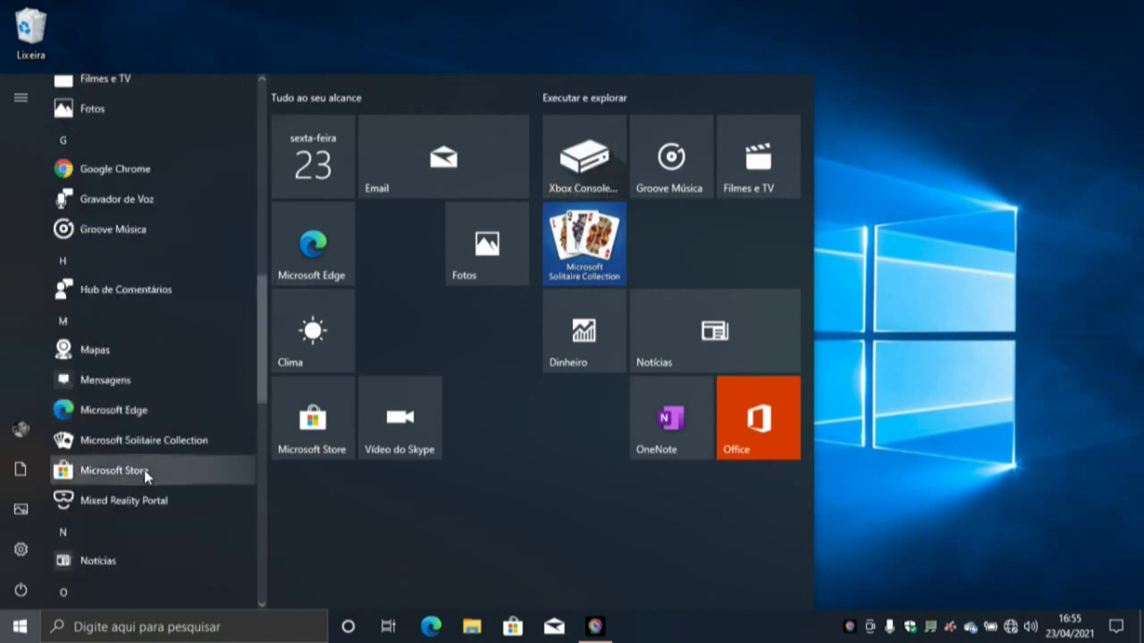
click(144, 470)
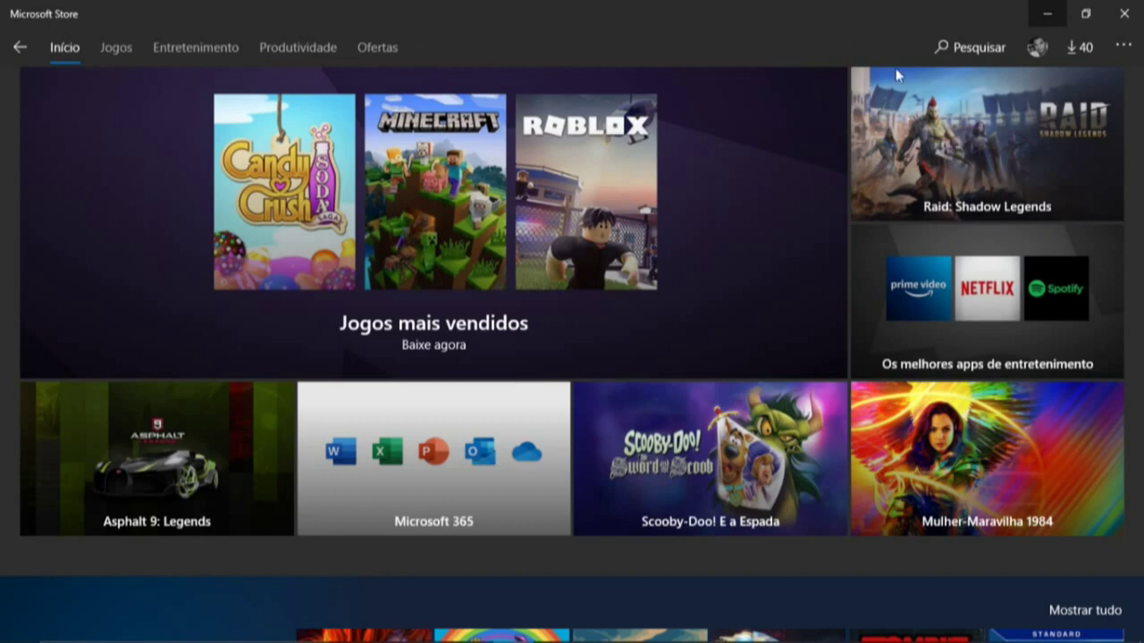
click(1123, 47)
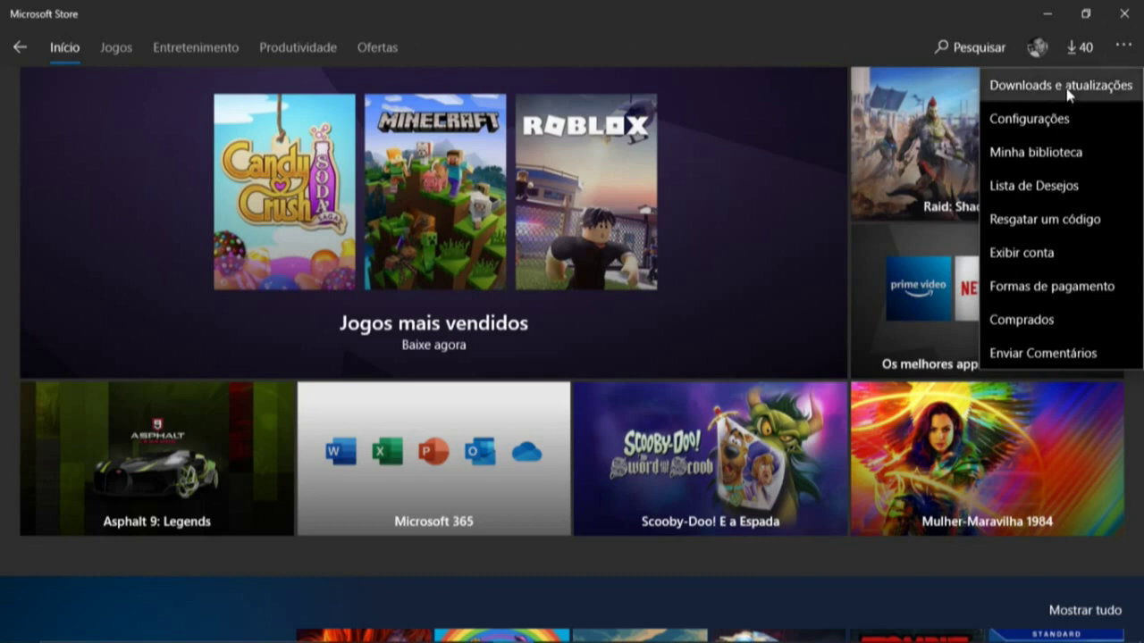
click(1068, 94)
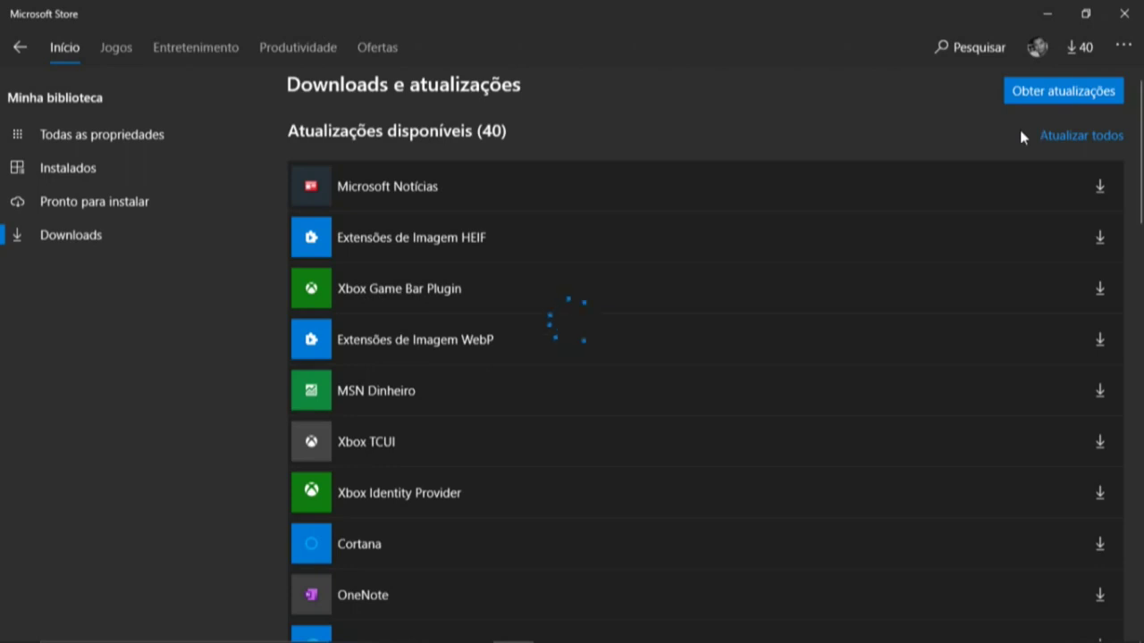
click(1128, 13)
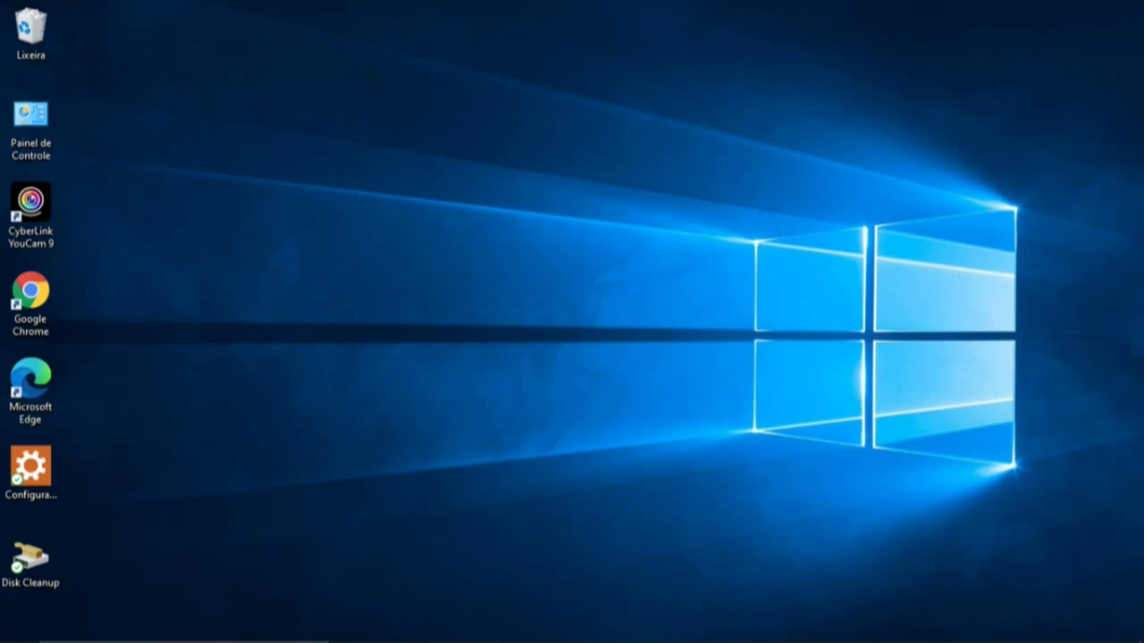
Search Windows for "Painel de Controle" and open it.
mouse_move(76, 639)
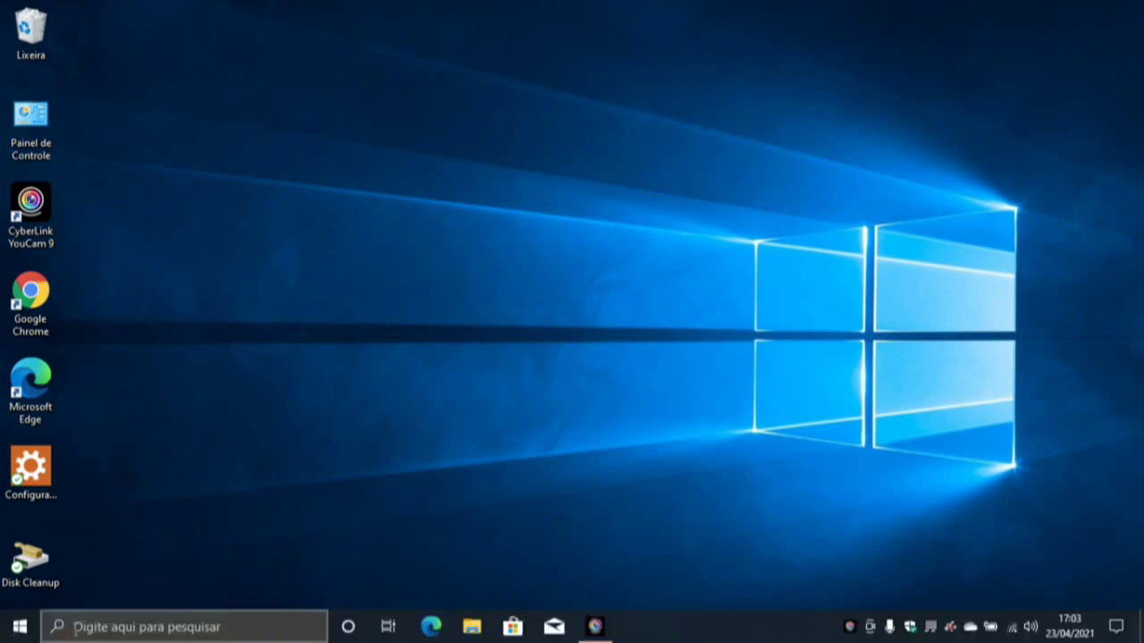
click(71, 631)
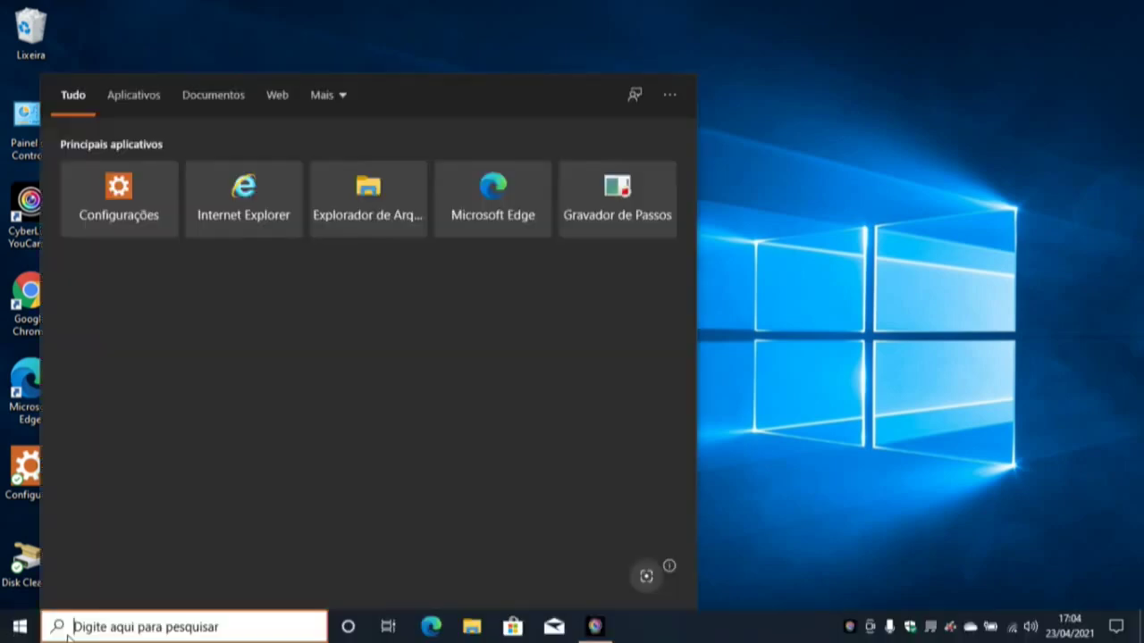
text(Painel de Controle)
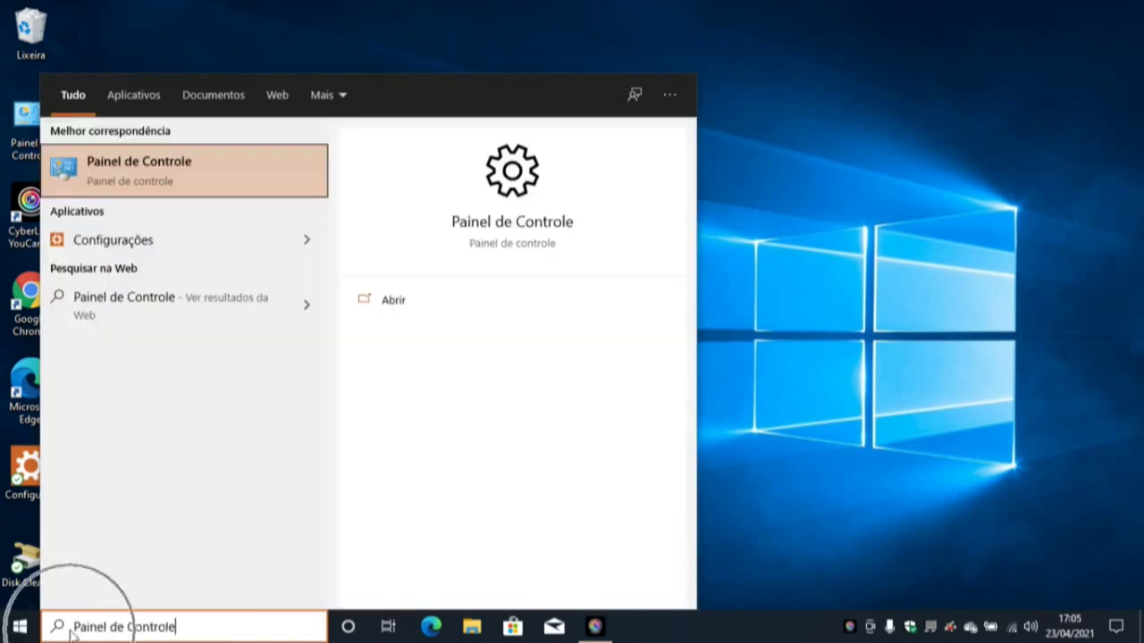
click(114, 173)
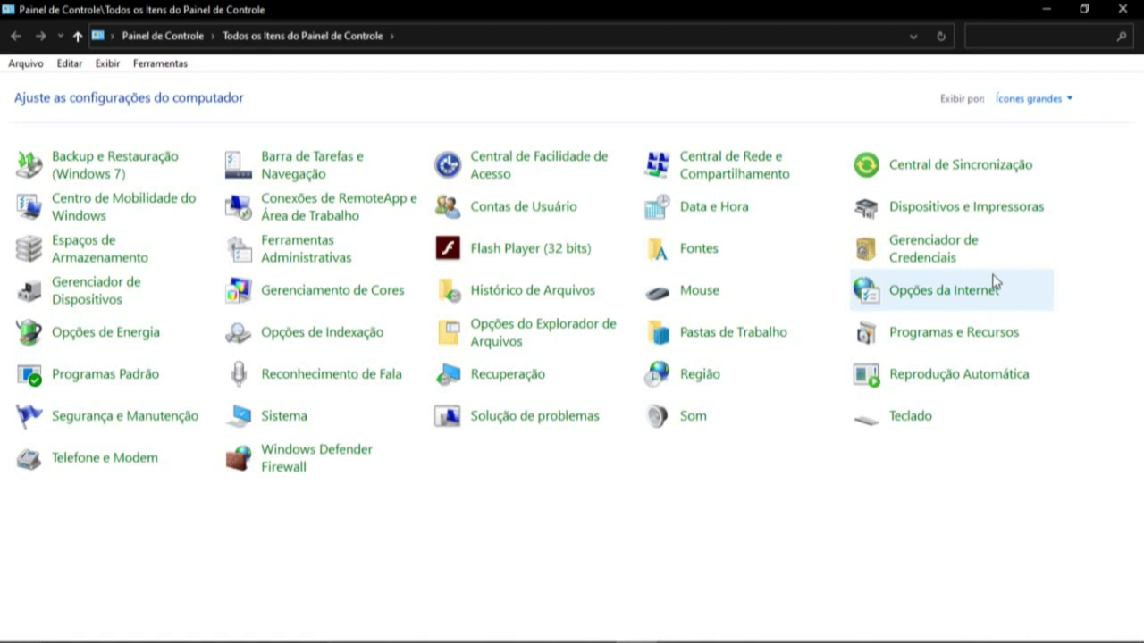
Switch the Control Panel view to Categoria and return it to Ícones grandes.
click(1071, 103)
click(1069, 120)
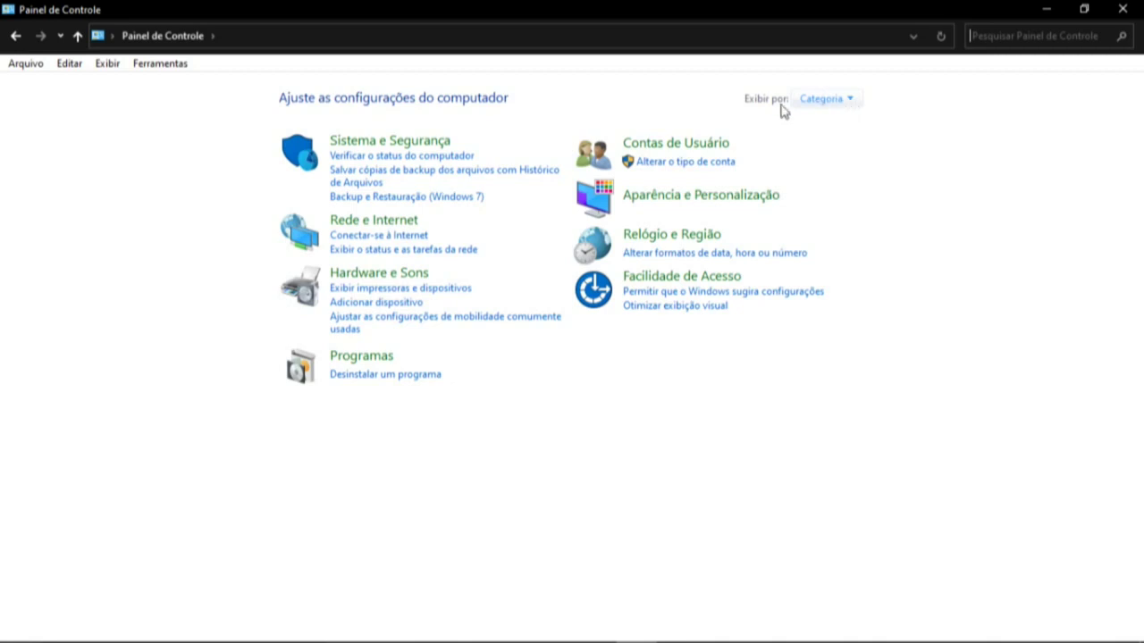
click(852, 102)
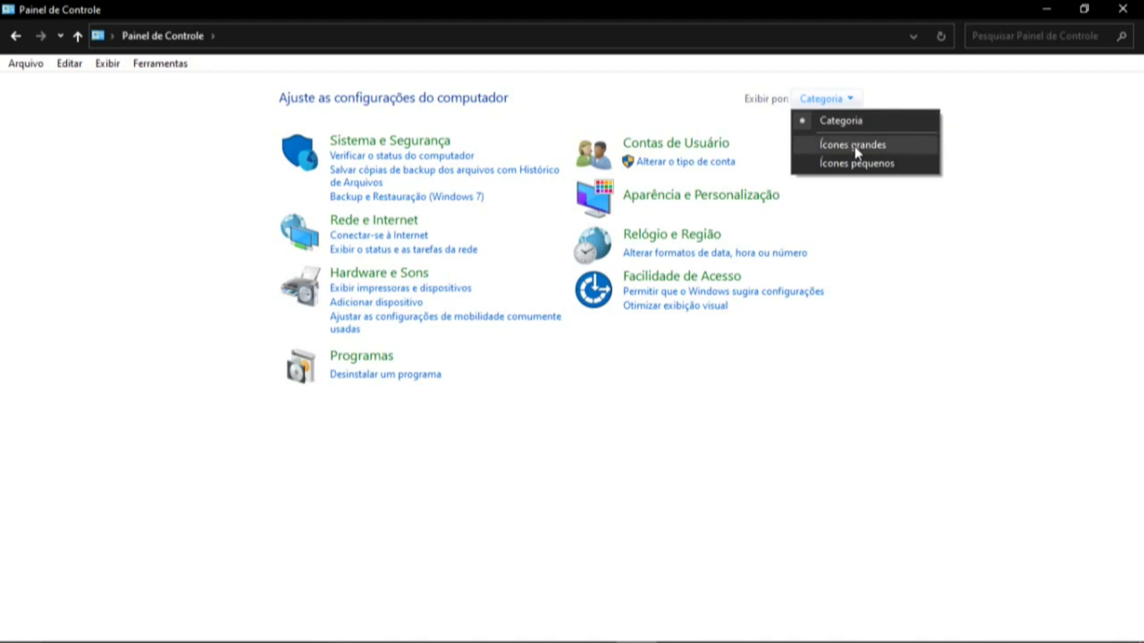
click(852, 145)
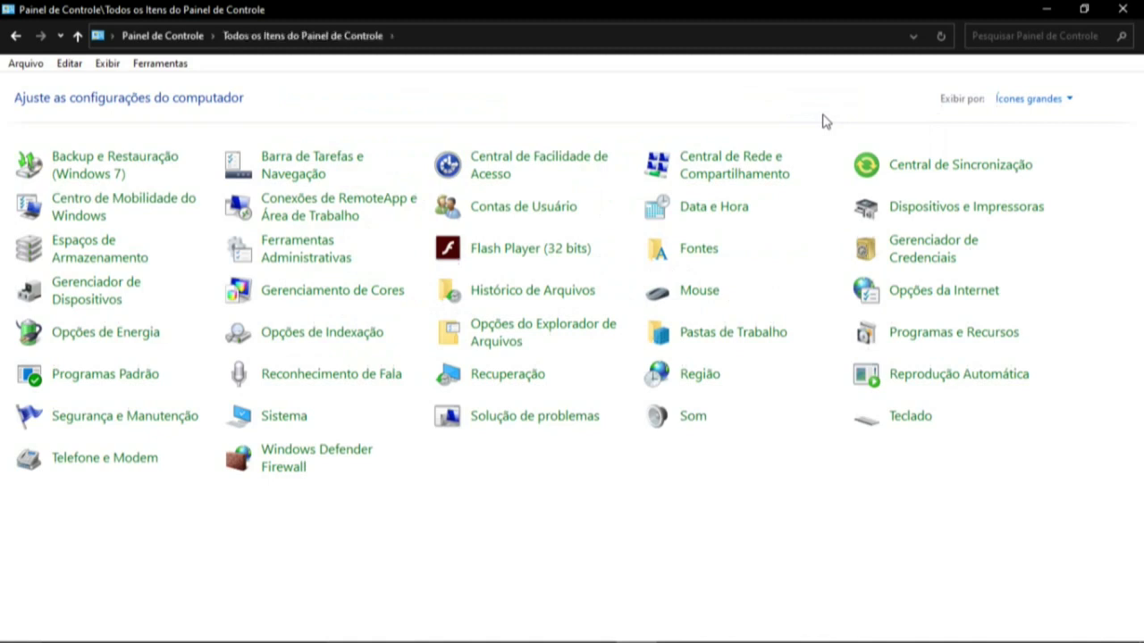
In the advanced system settings' performance options, set processor scheduling to favour Programas, apply it and close the options.
click(284, 418)
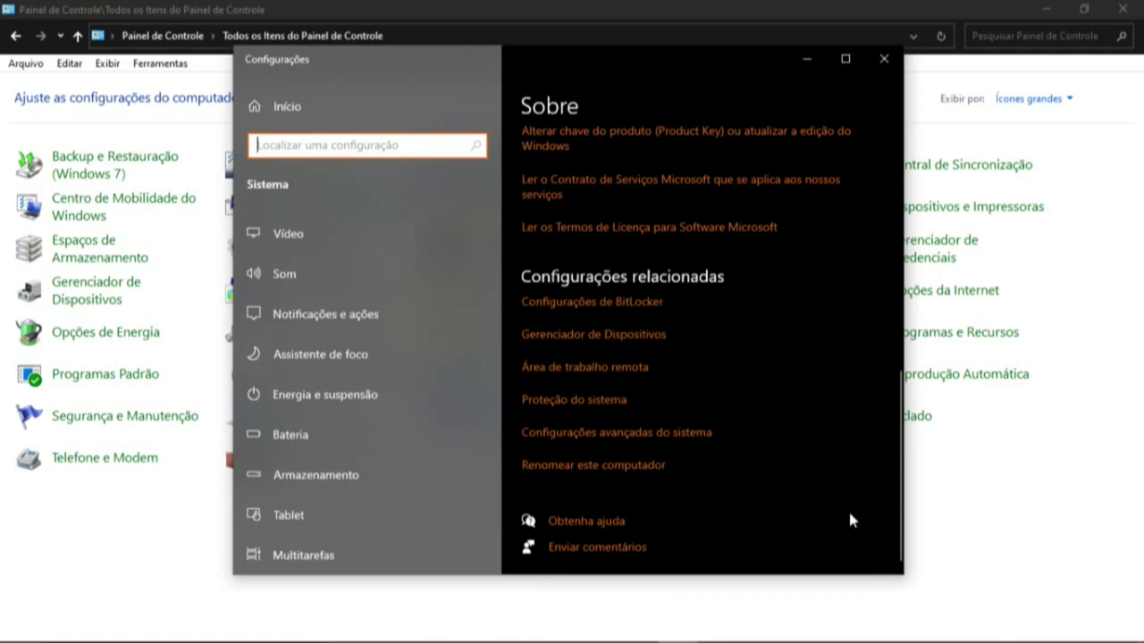
click(641, 432)
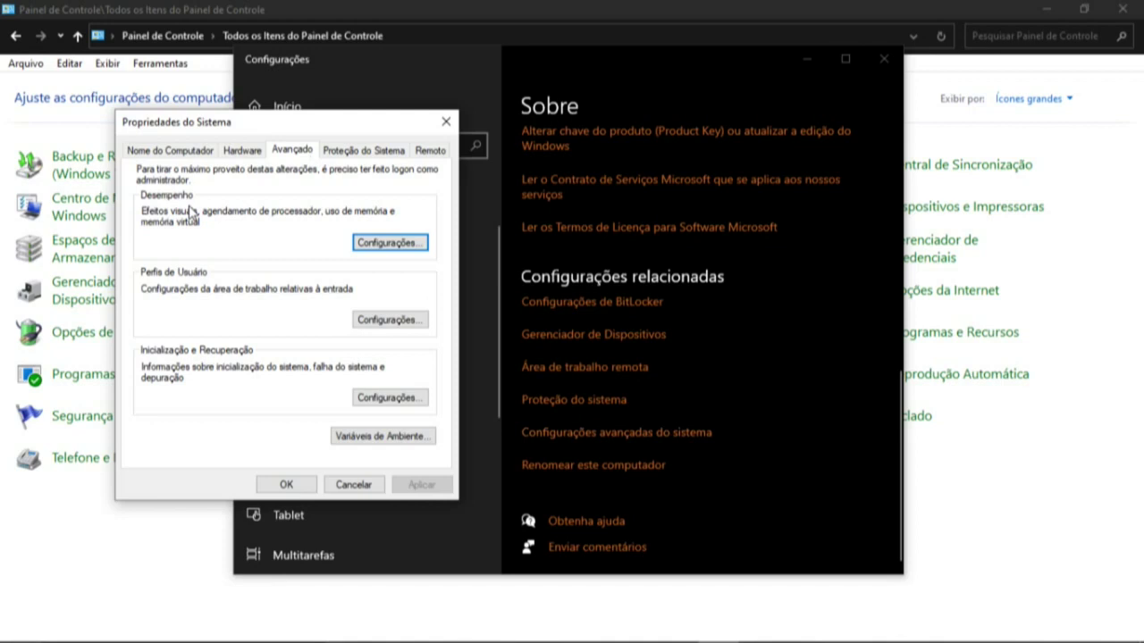
click(387, 243)
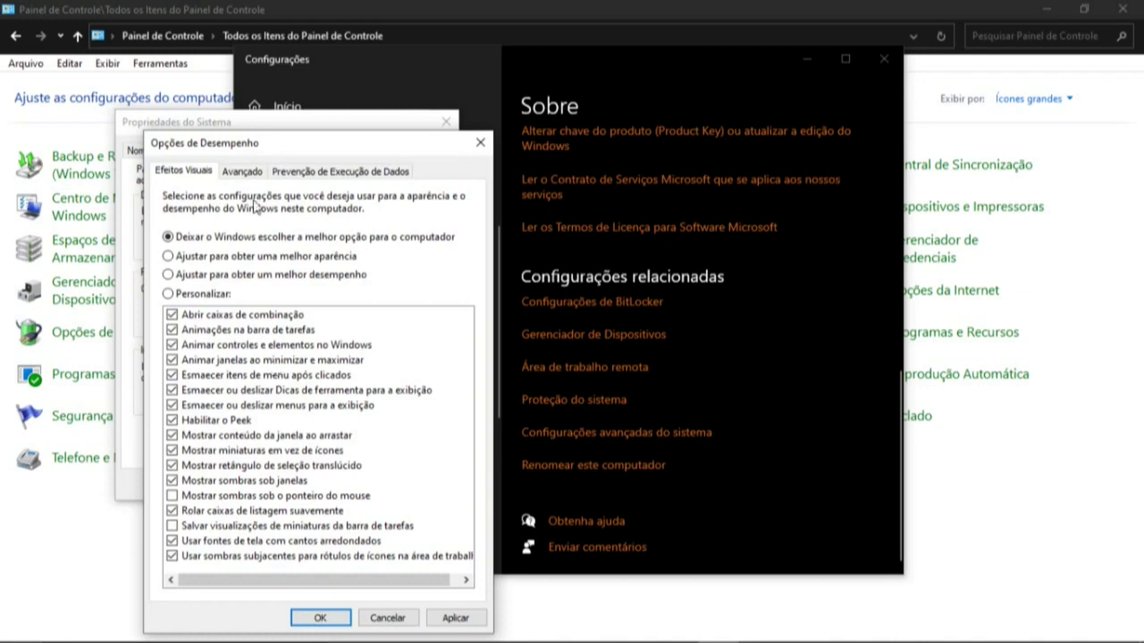
click(243, 173)
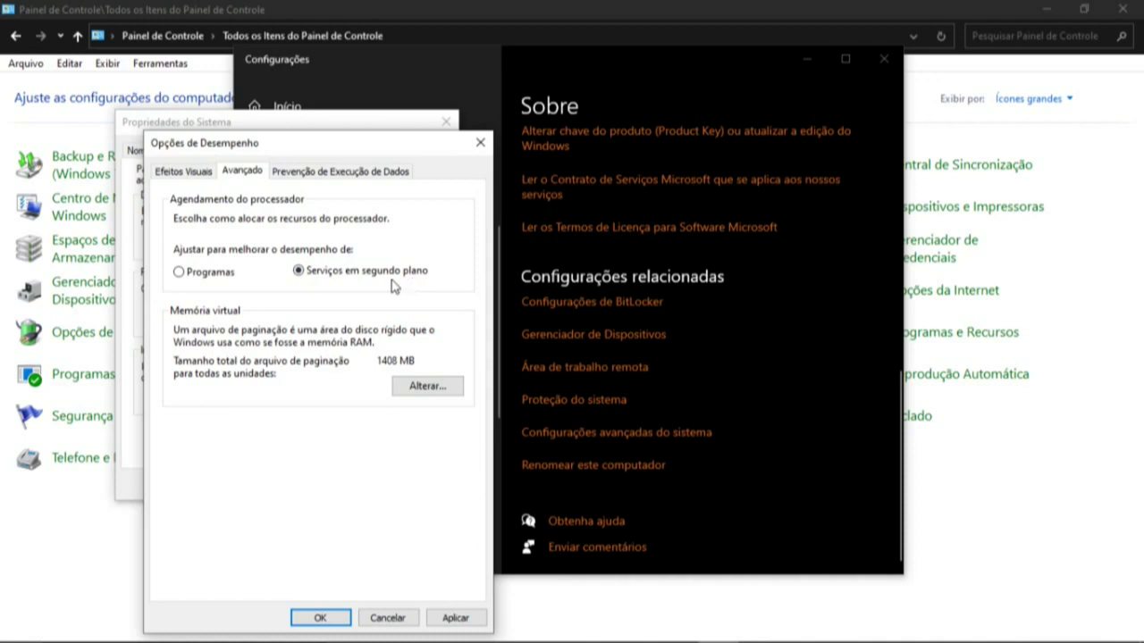
click(179, 275)
click(455, 618)
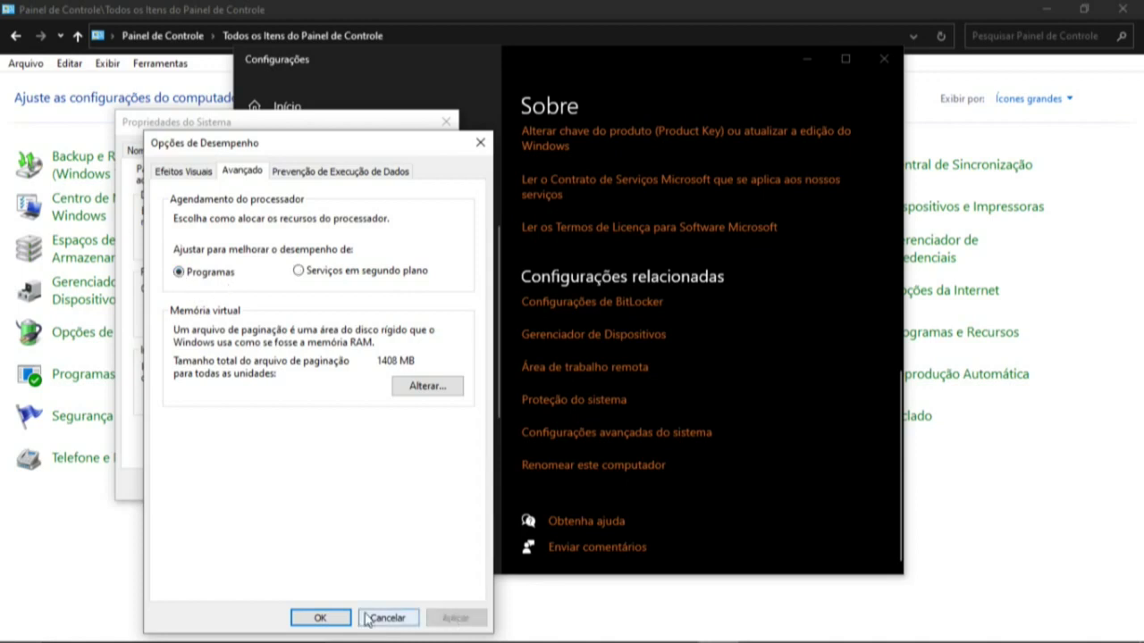
click(387, 618)
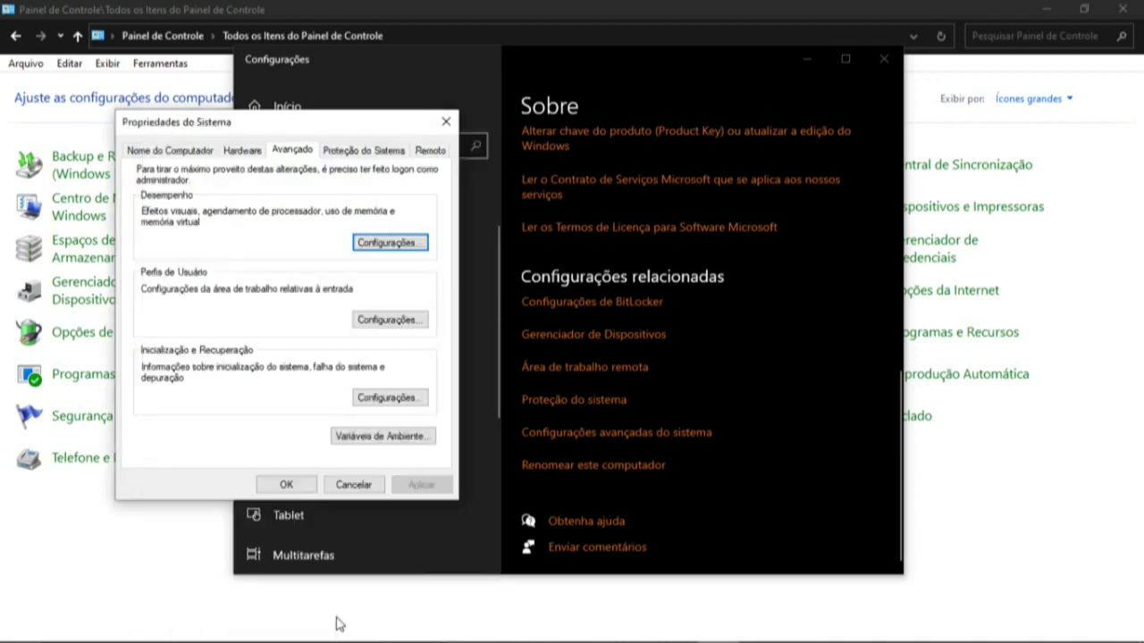
Disable Remote Assistance connections to this computer in the system properties, apply the change, and close Settings and the Control Panel.
click(429, 151)
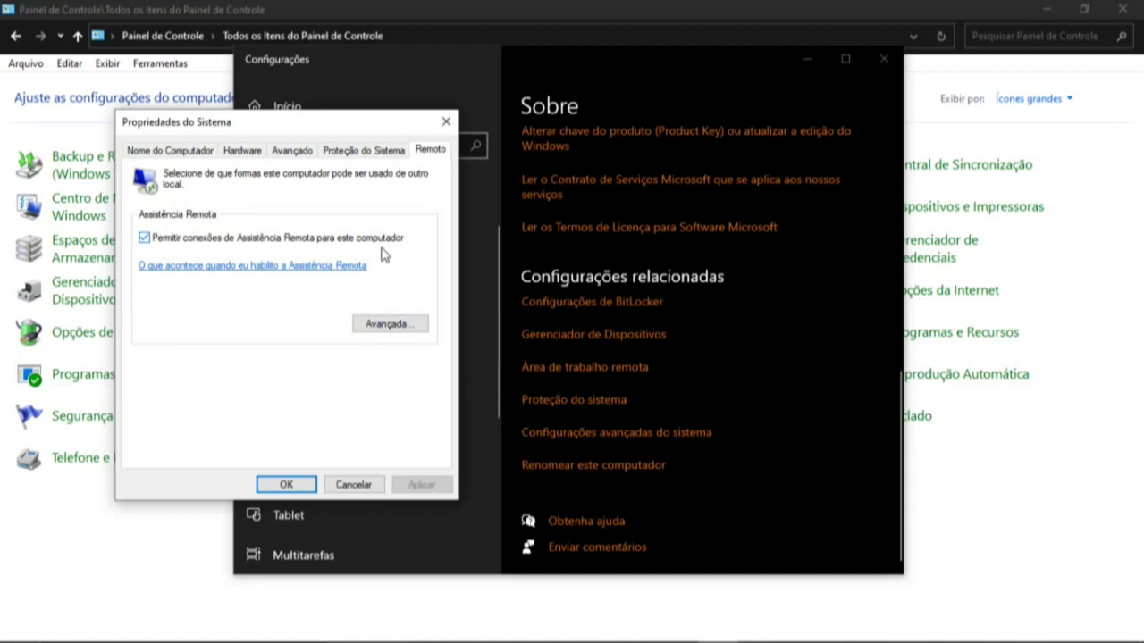
click(143, 239)
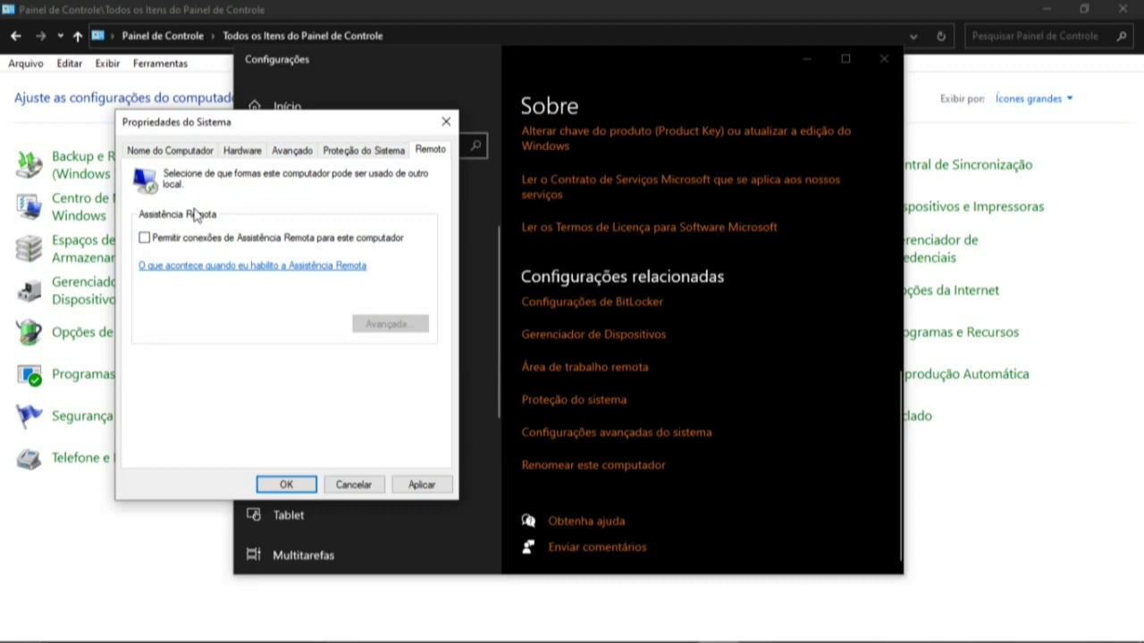
click(145, 242)
click(433, 488)
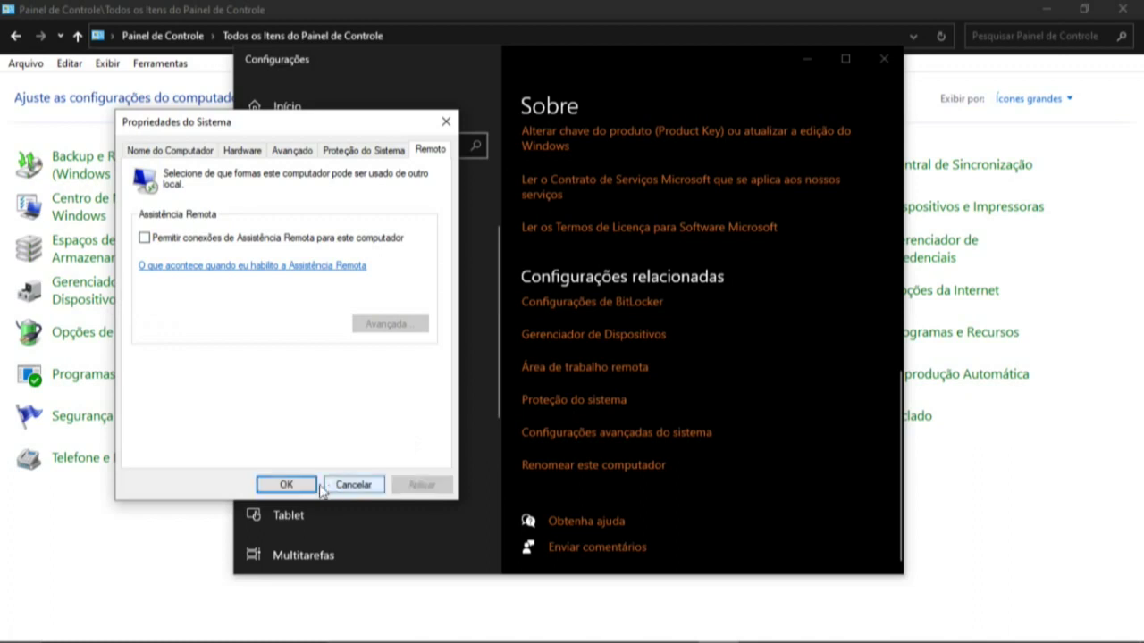
click(286, 485)
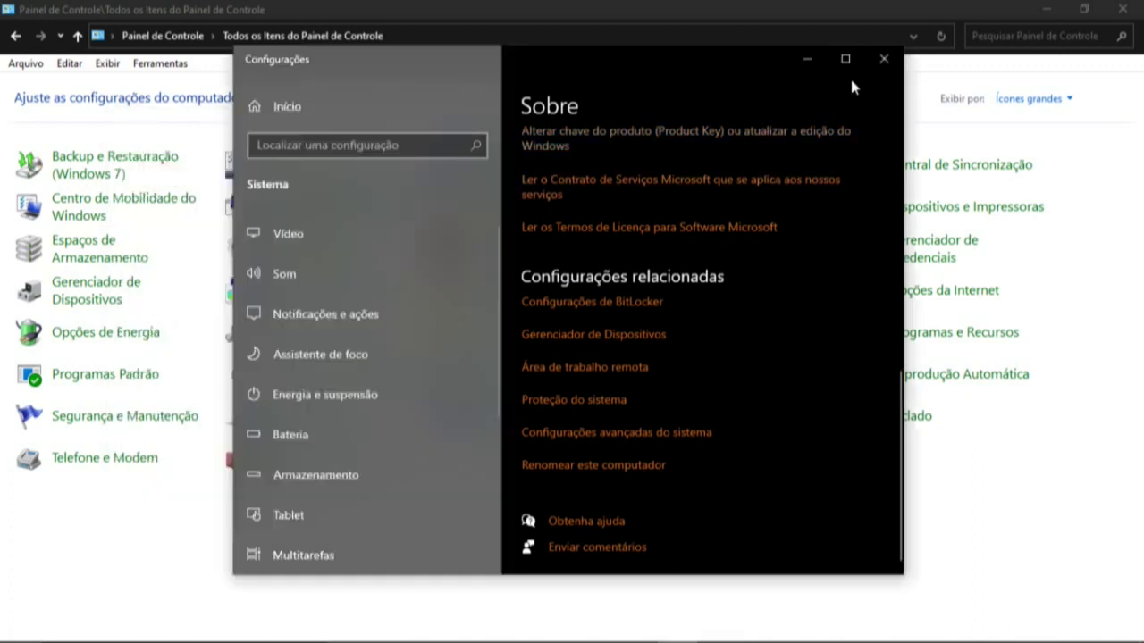
click(885, 59)
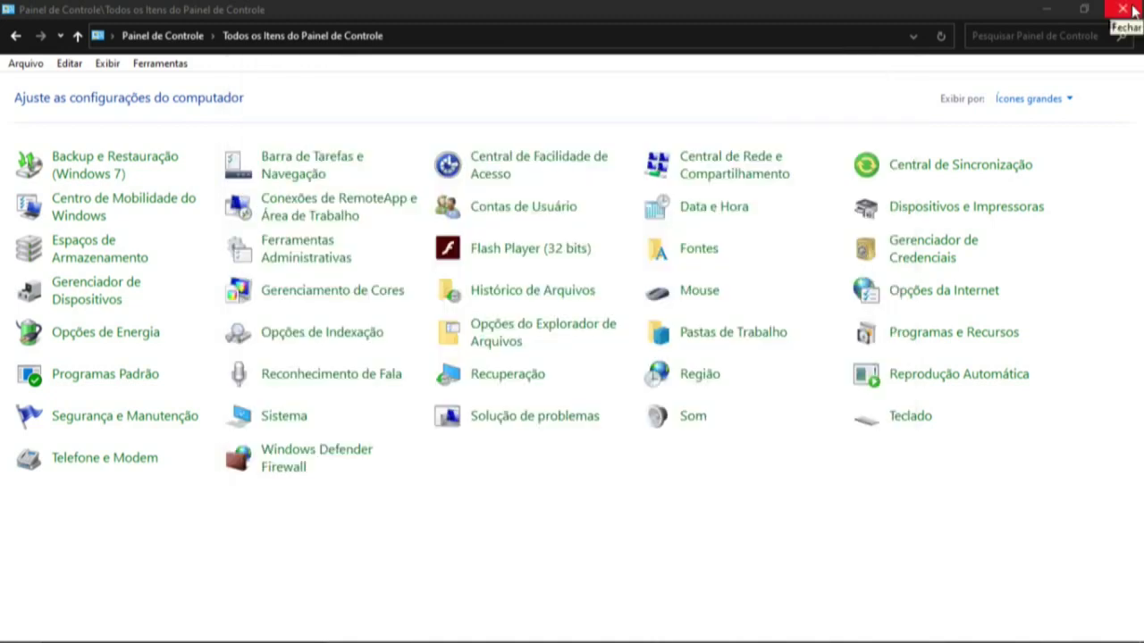
click(1133, 11)
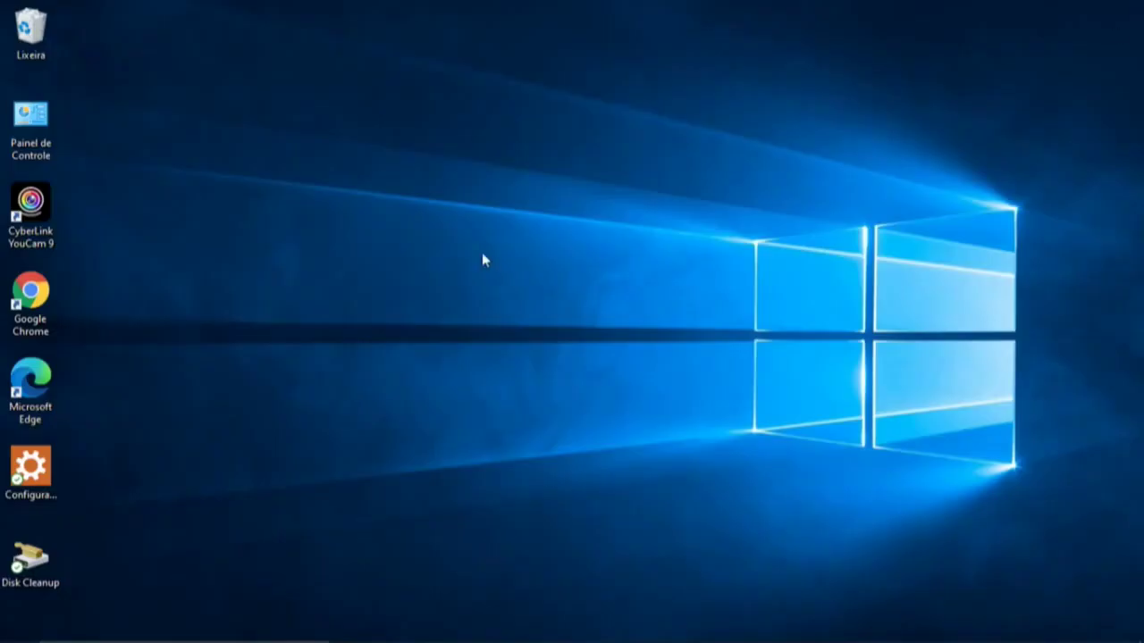